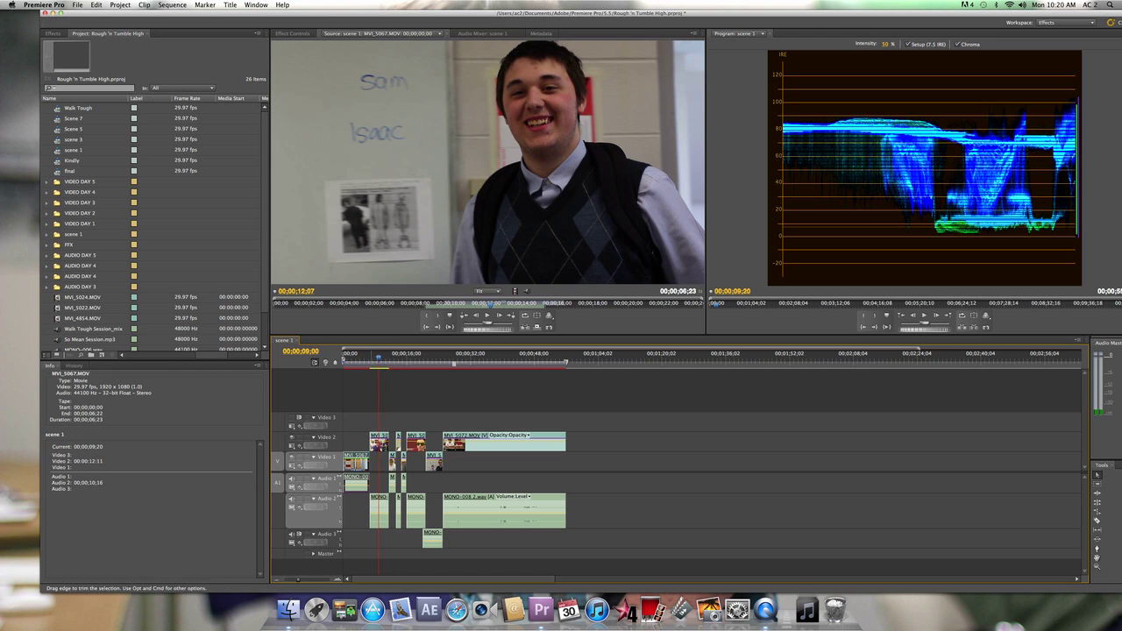
Step: Open the MVI_5073.MOV clip from the Video 2 track in the source monitor and switch to the Color Correction workspace
{"action": "double_click", "coordinate": [379, 443]}
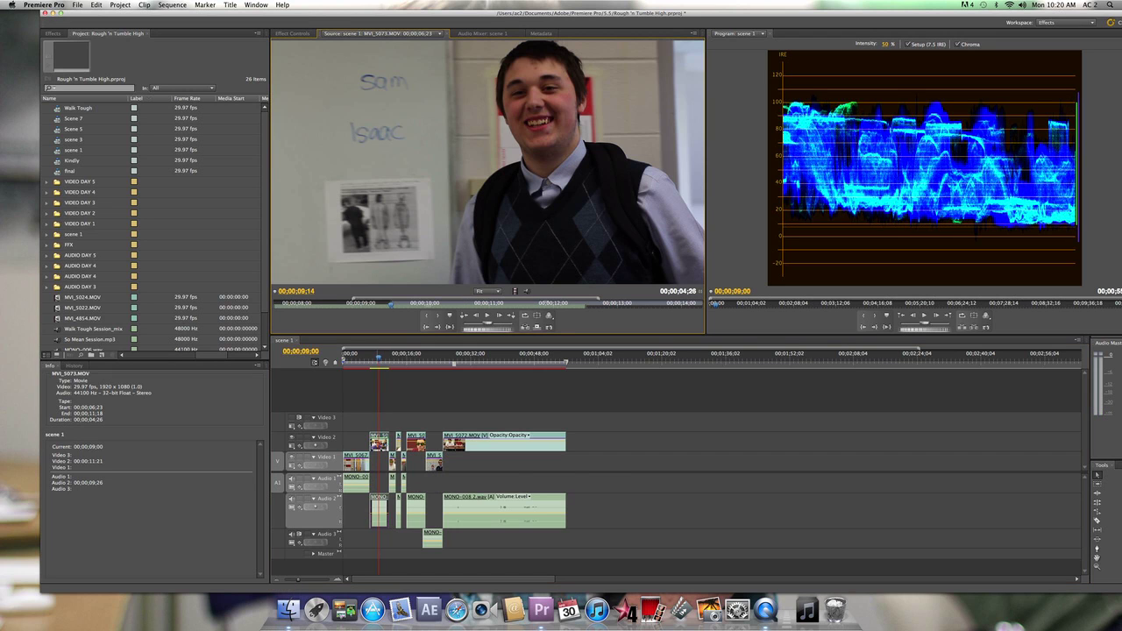
{"action": "left_click", "coordinate": [378, 357]}
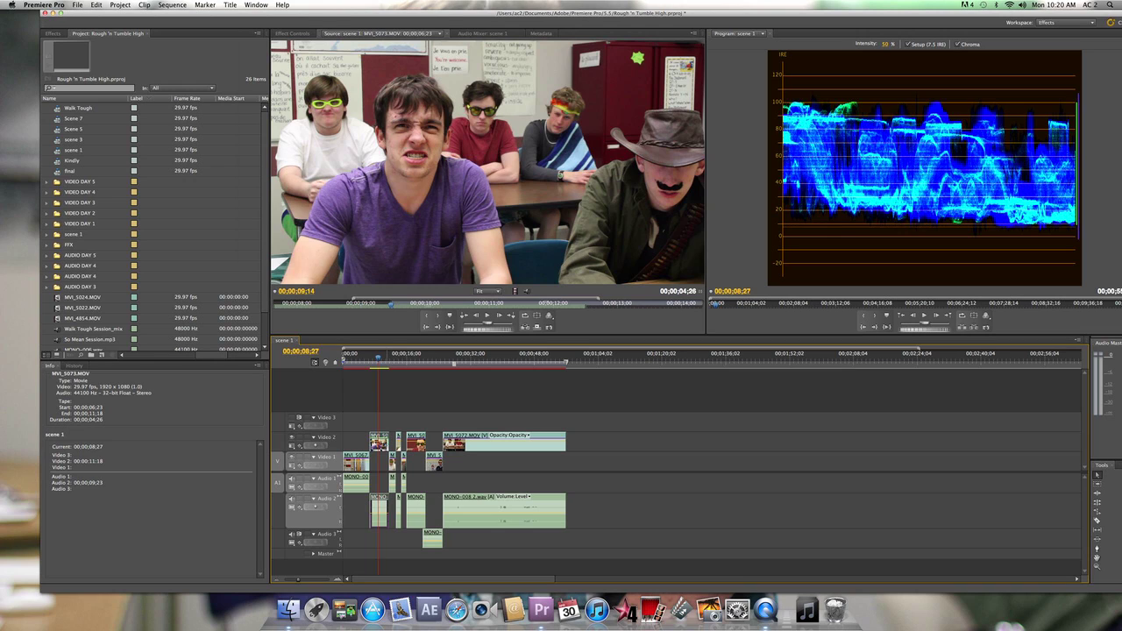
{"action": "left_click", "coordinate": [256, 4]}
{"action": "mouse_move", "coordinate": [271, 15]}
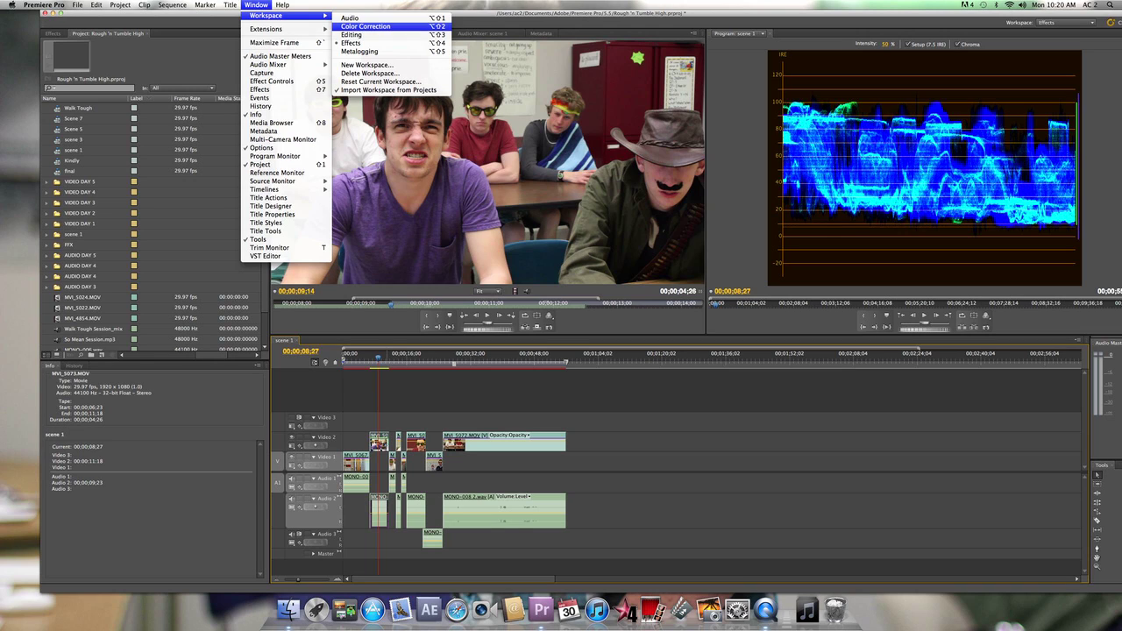
{"action": "left_click", "coordinate": [366, 26]}
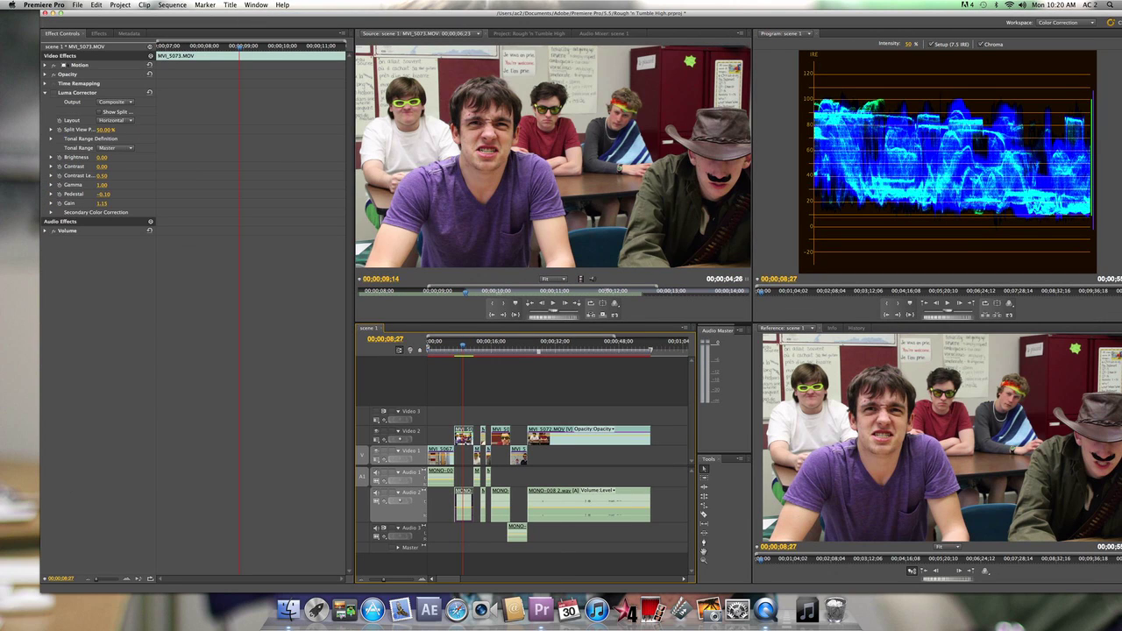
Step: Display the vectorscope in the program monitor and move the playhead to 00;00;08;17 over the MVI_5073.MOV clip
{"action": "left_click", "coordinate": [1009, 304]}
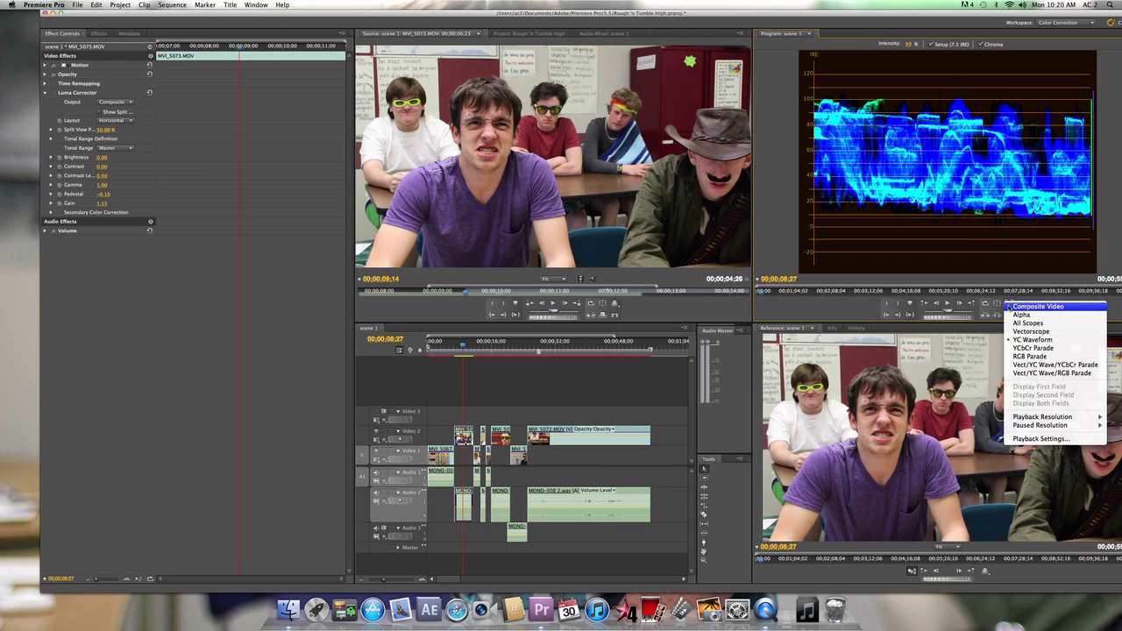
{"action": "left_click", "coordinate": [1022, 331]}
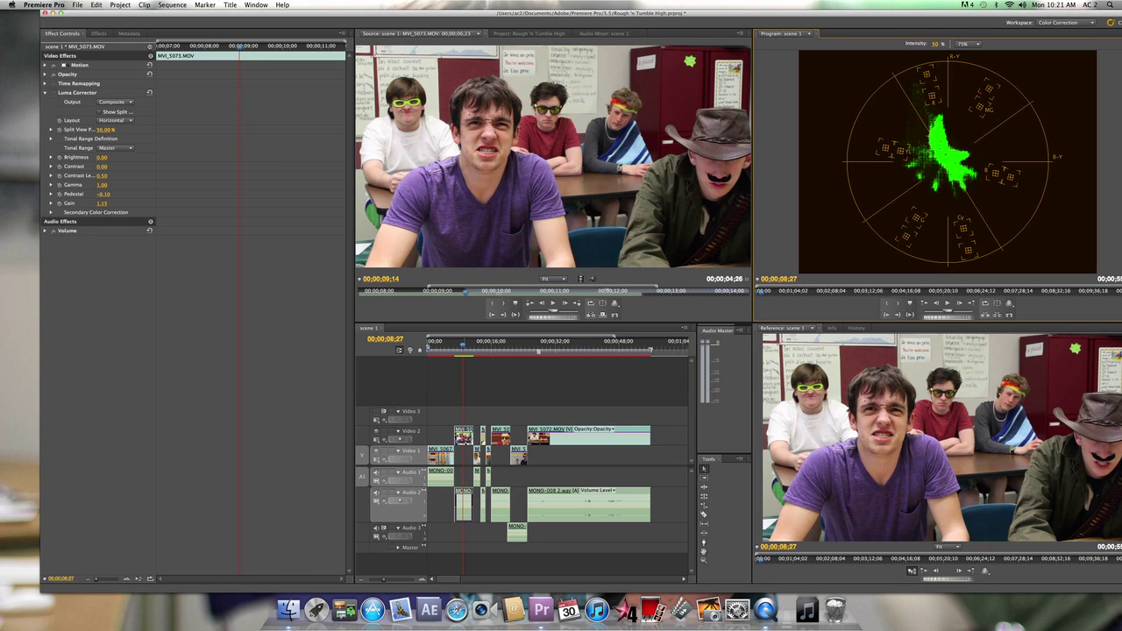
{"action": "left_click_drag", "start_coordinate": [463, 345], "coordinate": [462, 345]}
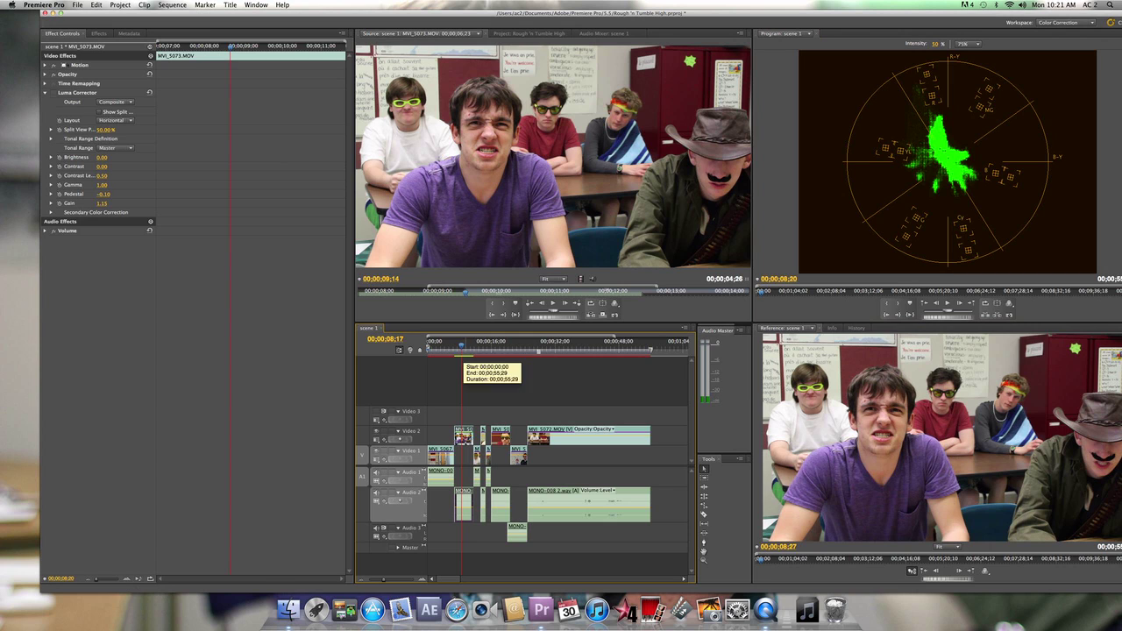
{"action": "left_click_drag", "start_coordinate": [465, 13], "coordinate": [490, 13]}
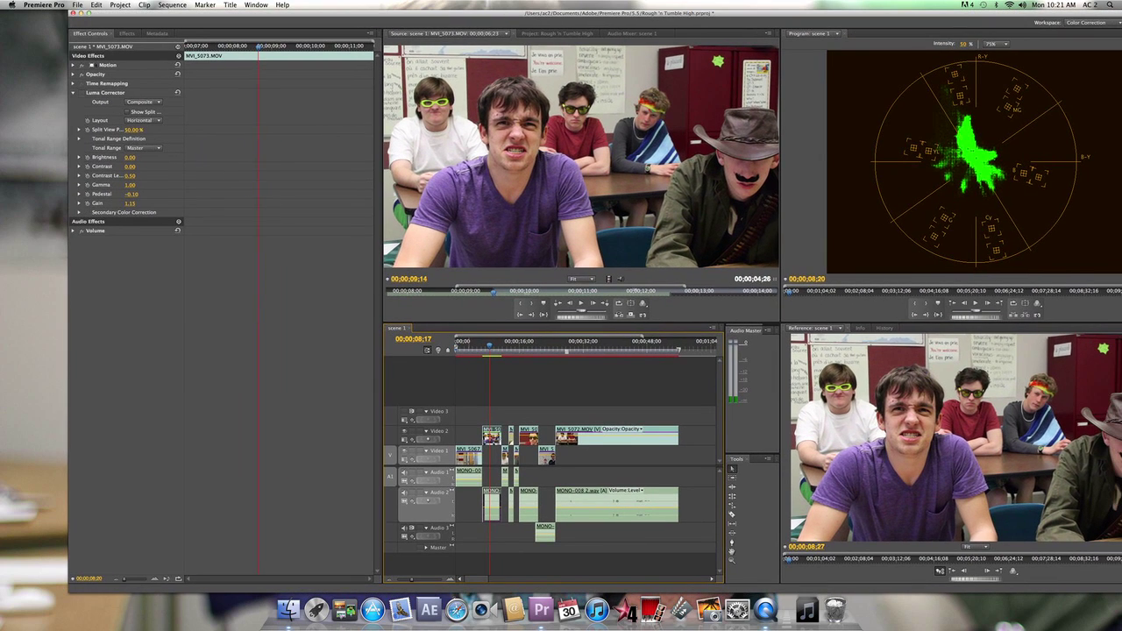
Step: Find the Three-Way Color Corrector by searching the effects for "three way" and apply it to all clips in the scene 1 sequence
{"action": "left_click", "coordinate": [125, 34]}
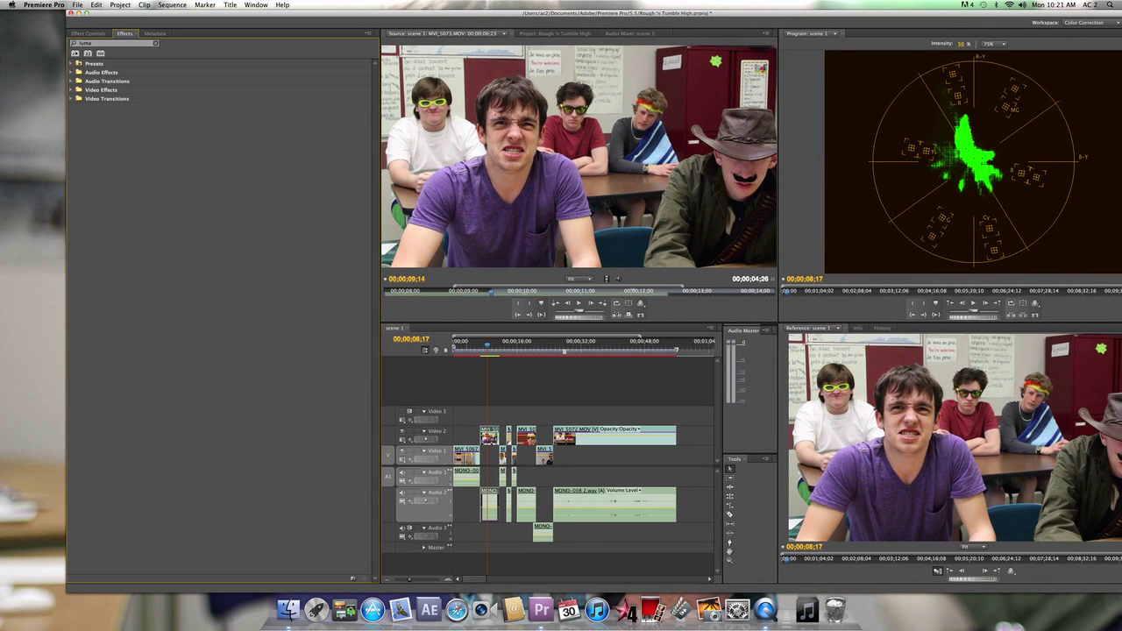
{"action": "left_click", "coordinate": [105, 43]}
{"action": "type", "text": "three way"}
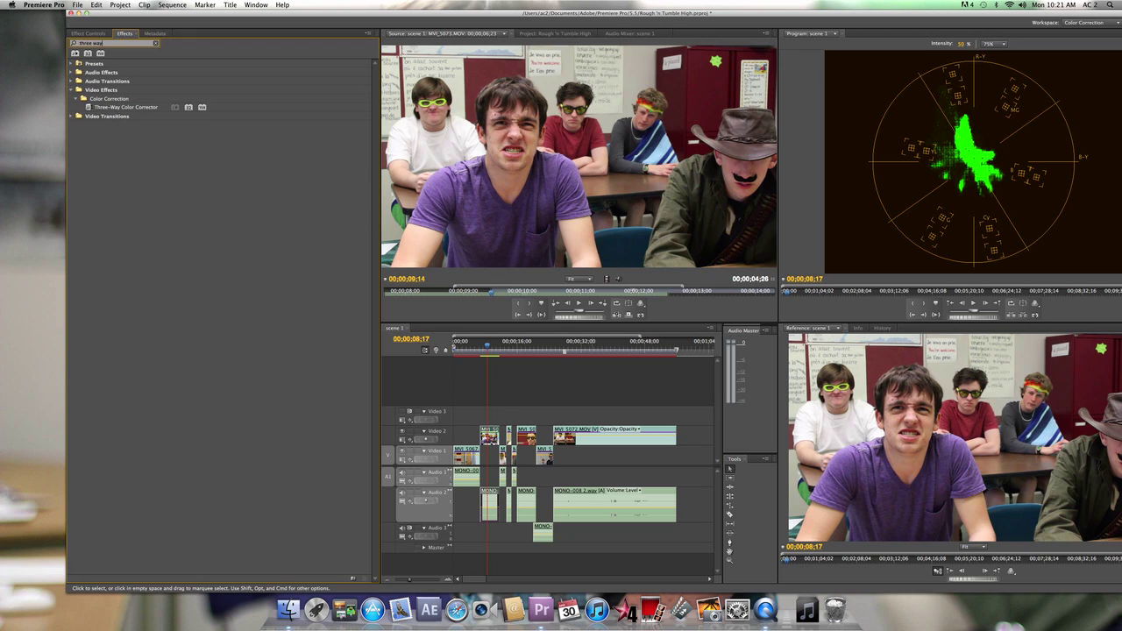
{"action": "left_click", "coordinate": [542, 383]}
{"action": "key", "text": "super+a"}
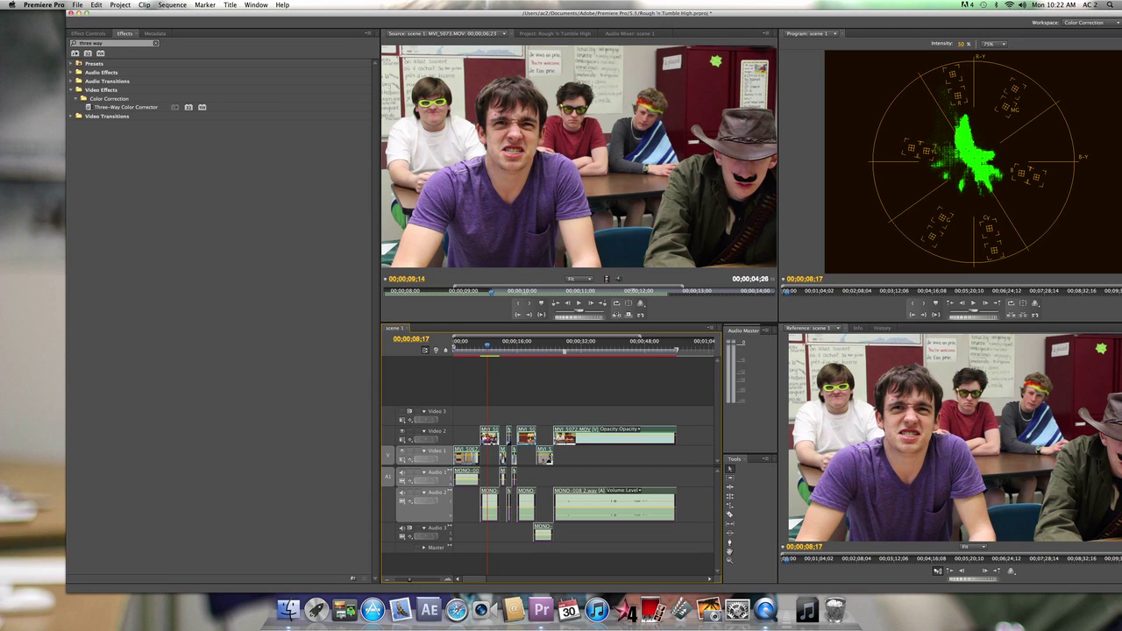
{"action": "left_click_drag", "start_coordinate": [125, 107], "coordinate": [492, 441]}
Step: Place the playhead at 00;00;08;11 and show the effect settings of the MVI_5073.MOV clip alone
{"action": "left_click", "coordinate": [487, 344]}
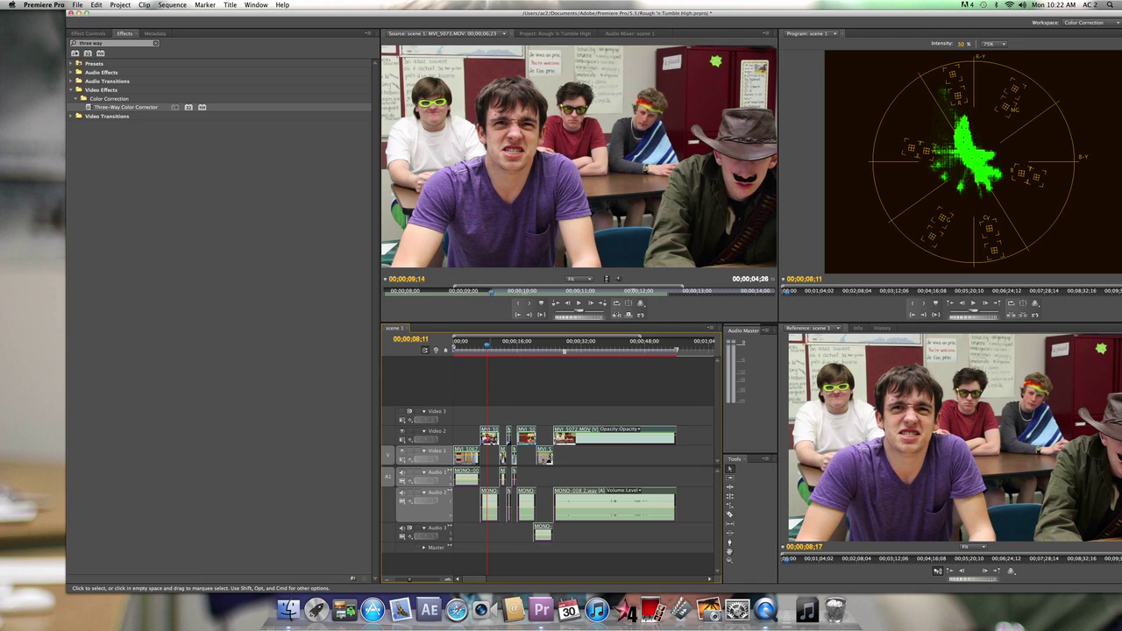
{"action": "double_click", "coordinate": [490, 437]}
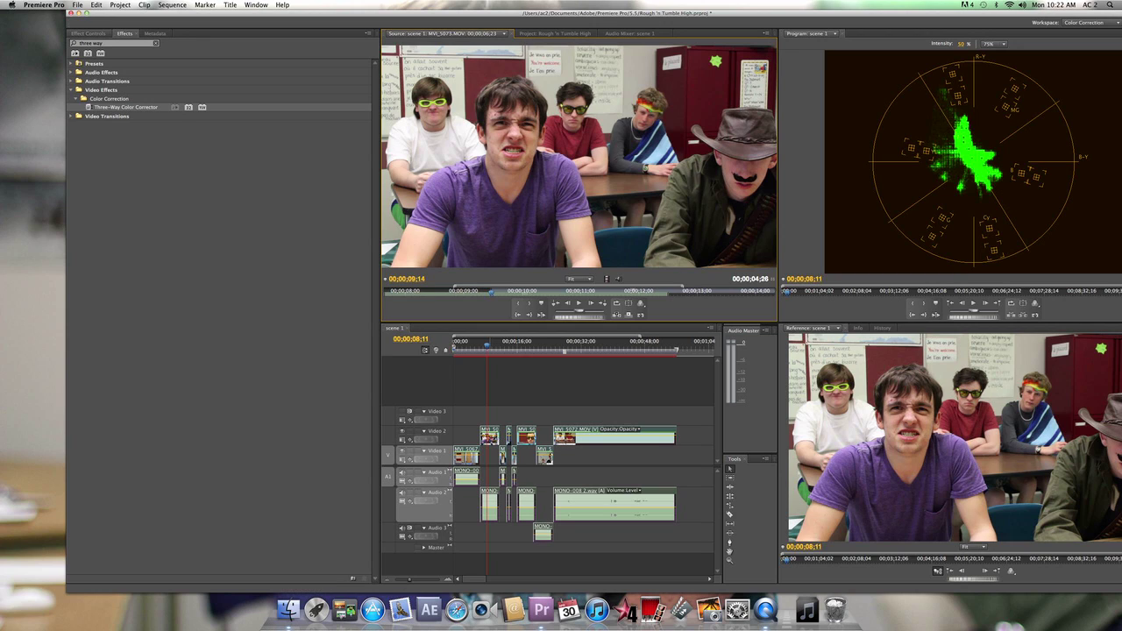
{"action": "left_click", "coordinate": [88, 33]}
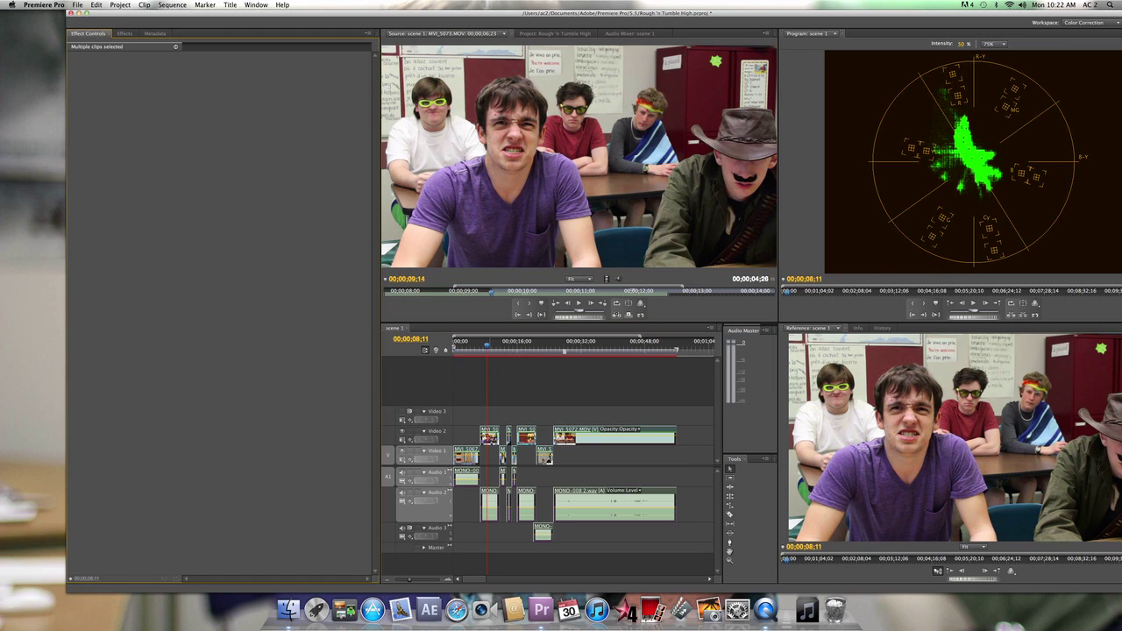
{"action": "left_click", "coordinate": [570, 384]}
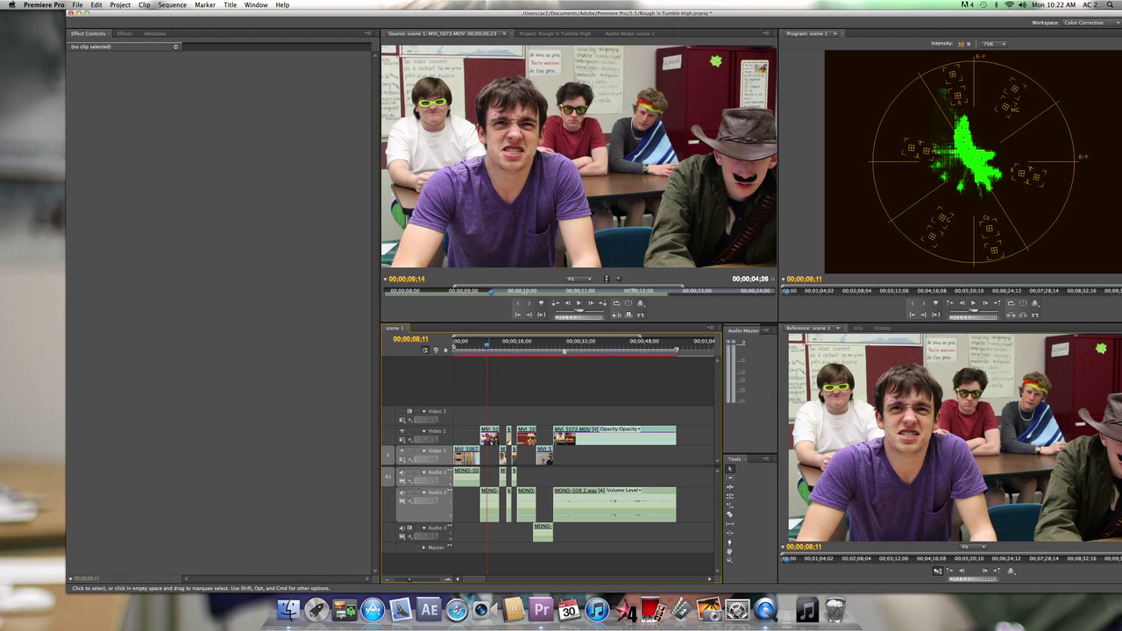
{"action": "left_click", "coordinate": [491, 437]}
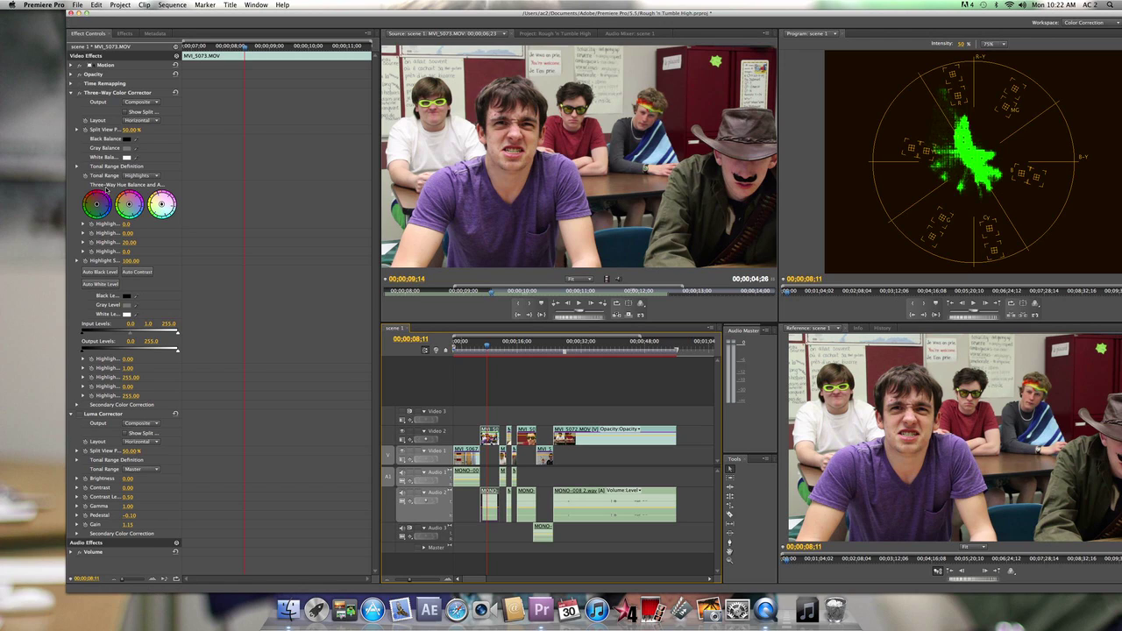
Step: Set the Three-Way Color Corrector's tonal range to Master and its master saturation to 120
{"action": "left_click", "coordinate": [140, 176]}
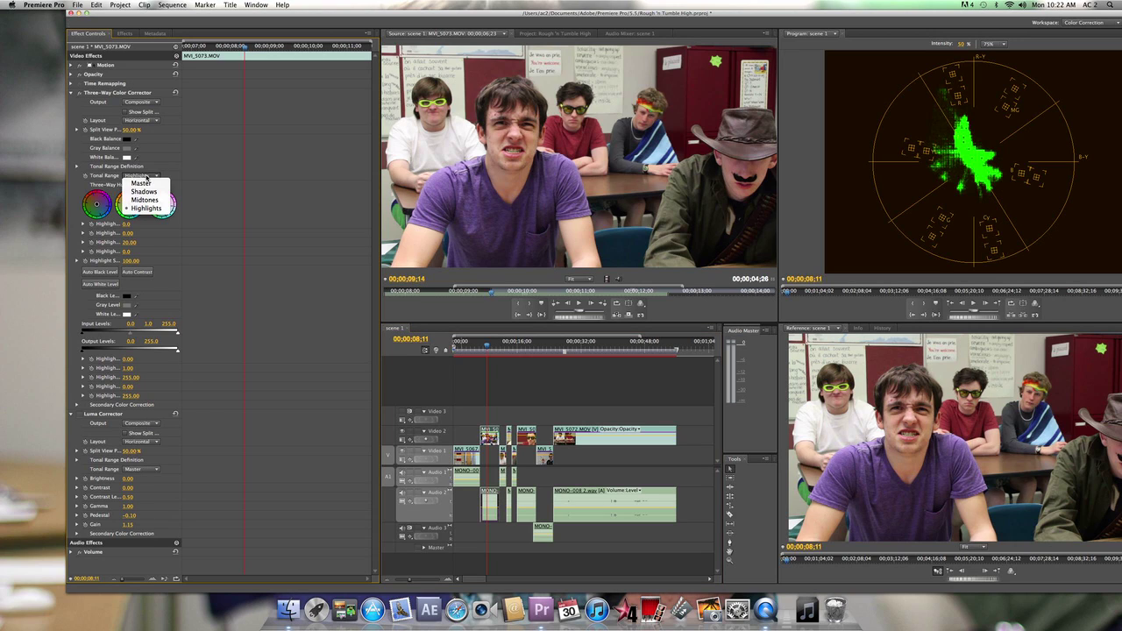
{"action": "left_click", "coordinate": [148, 183]}
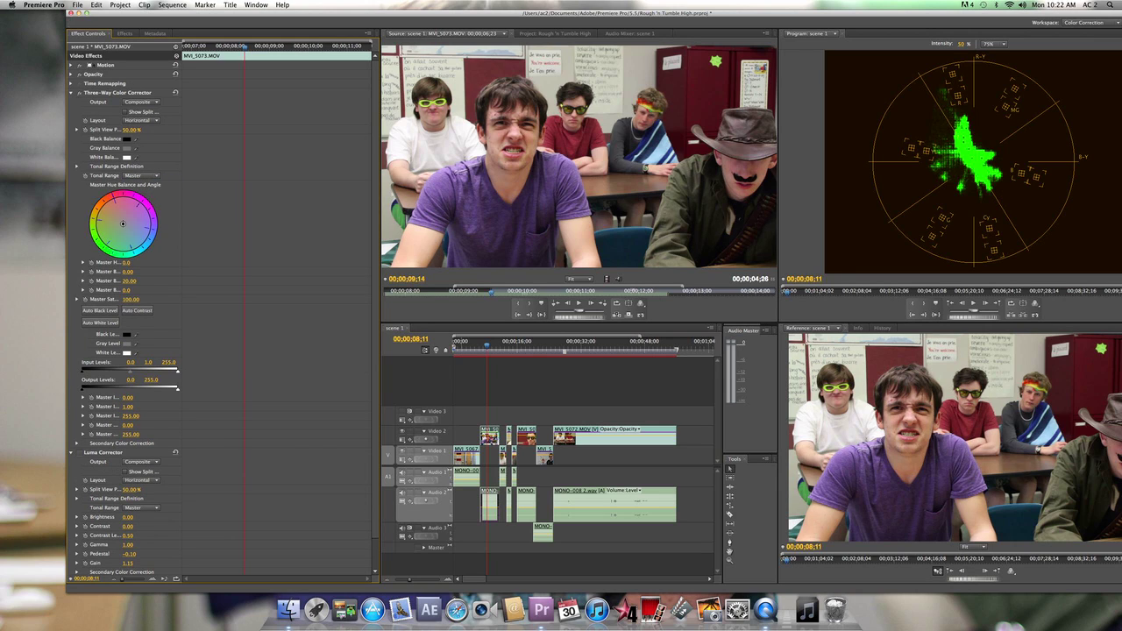
{"action": "left_click", "coordinate": [131, 299]}
{"action": "type", "text": "120"}
{"action": "key", "text": "Return"}
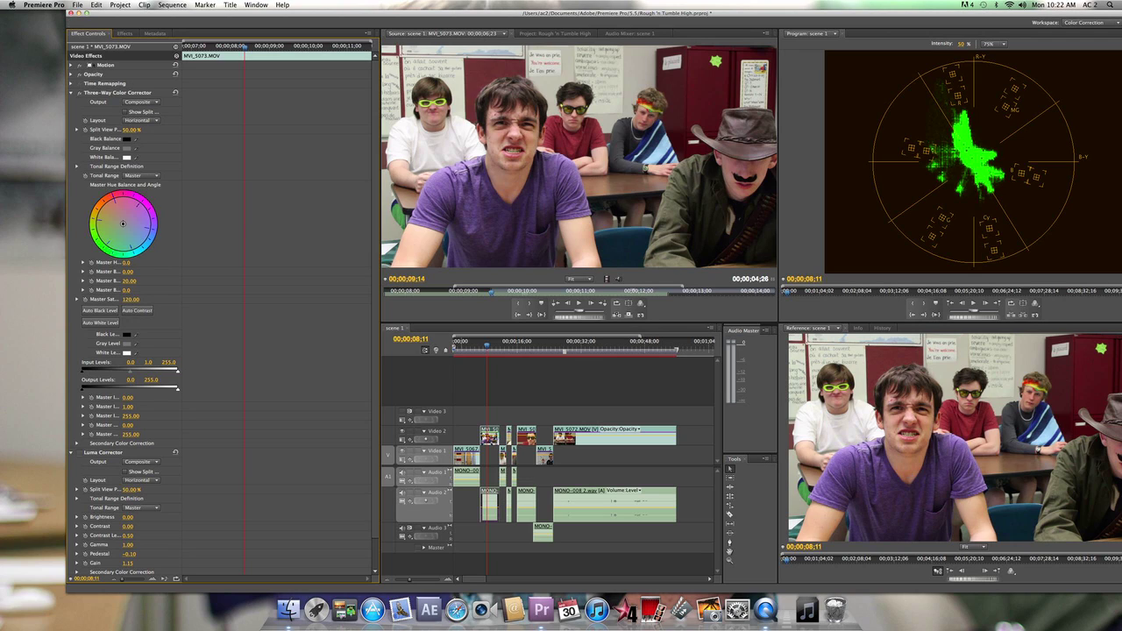
Step: Switch the tonal range to Shadows and shift the shadow color balance to a magnitude of about 36.61 at 28.3°
{"action": "left_click", "coordinate": [146, 175]}
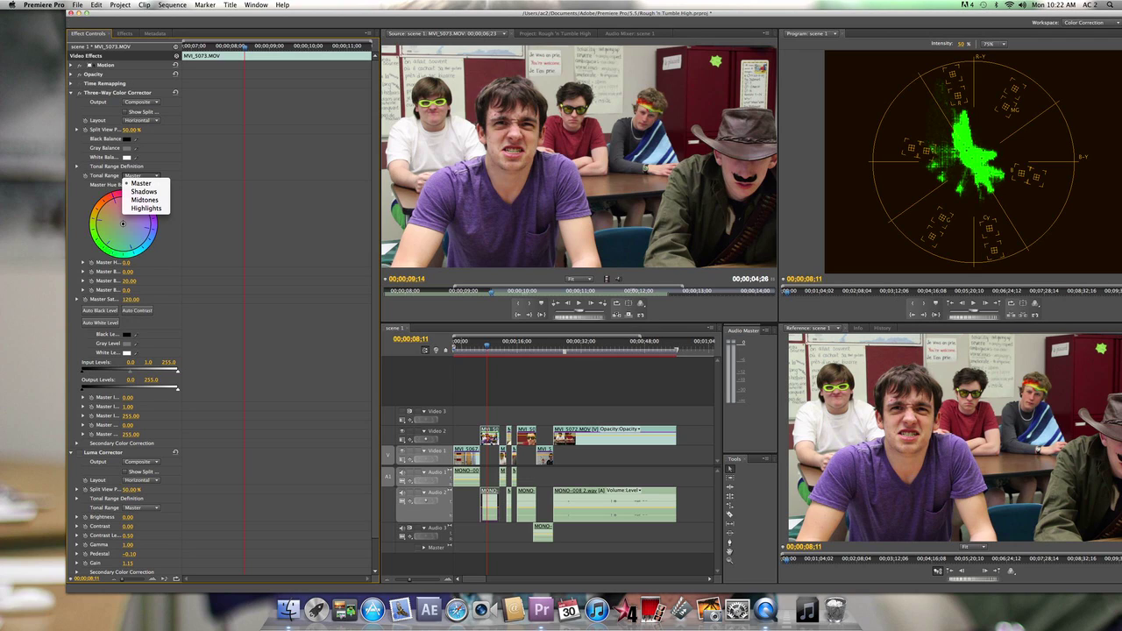
{"action": "left_click", "coordinate": [143, 191]}
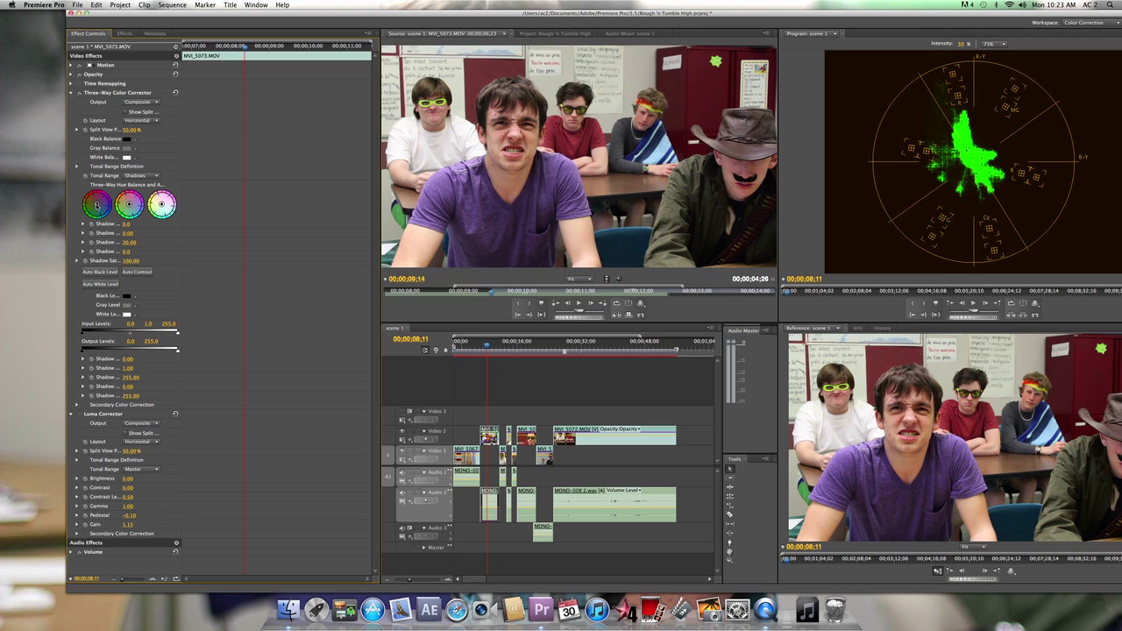
{"action": "left_click_drag", "start_coordinate": [97, 205], "coordinate": [98, 207]}
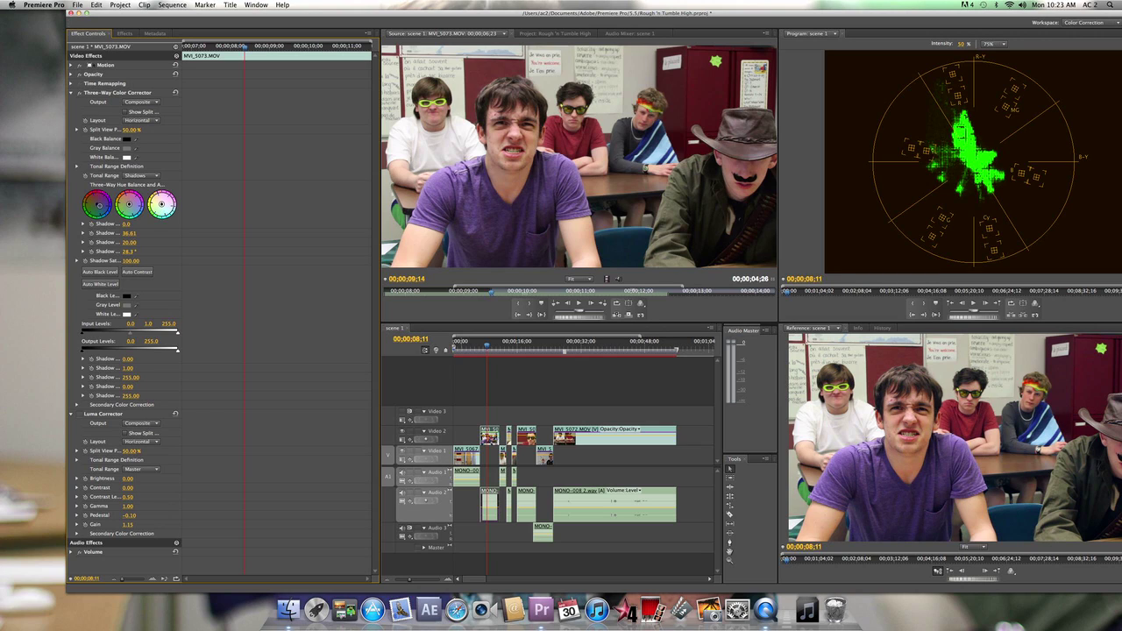
Step: Switch the tonal range to Highlights, shift the highlight balance to an angle of about -142.6°, and compare the picture with the effect off and on
{"action": "left_click", "coordinate": [141, 176]}
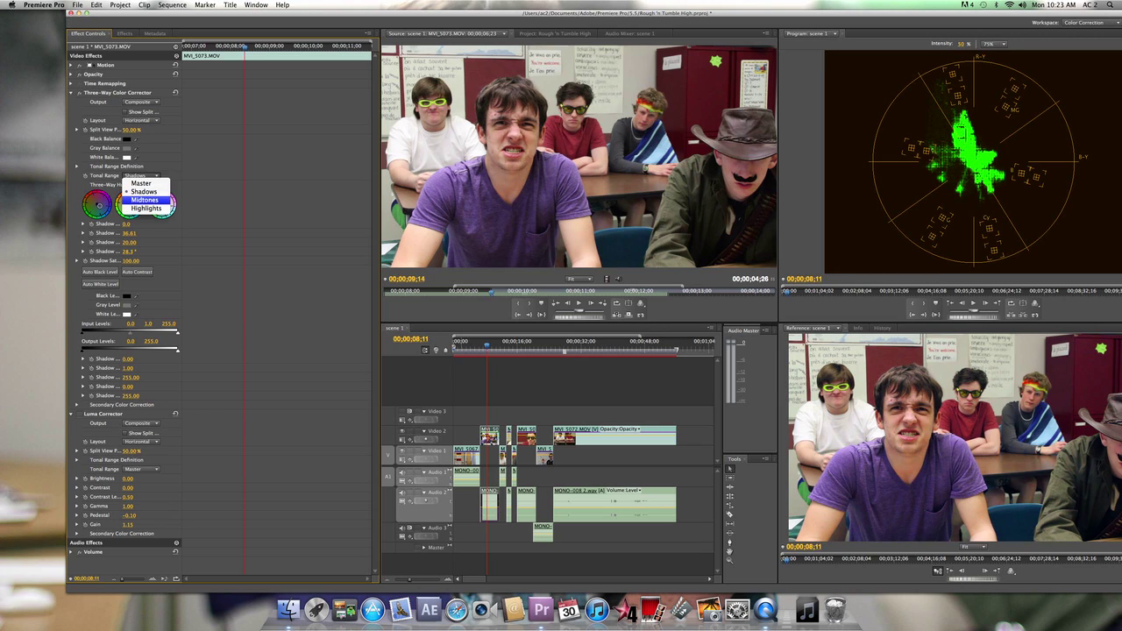
{"action": "left_click", "coordinate": [145, 209]}
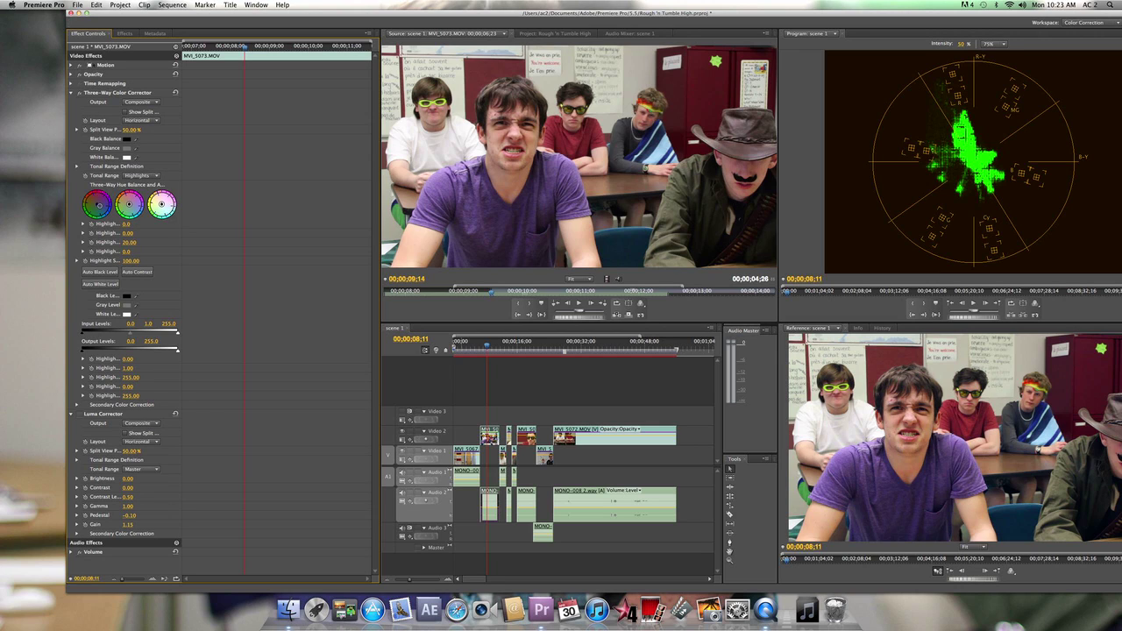
{"action": "left_click_drag", "start_coordinate": [161, 204], "coordinate": [162, 202]}
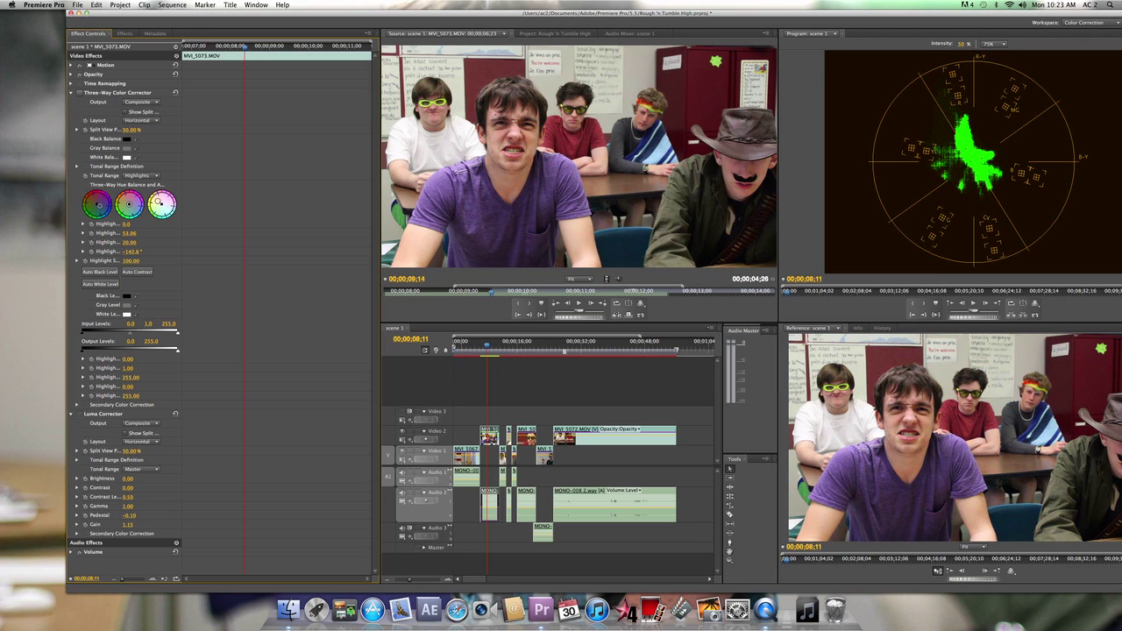
{"action": "left_click", "coordinate": [80, 93]}
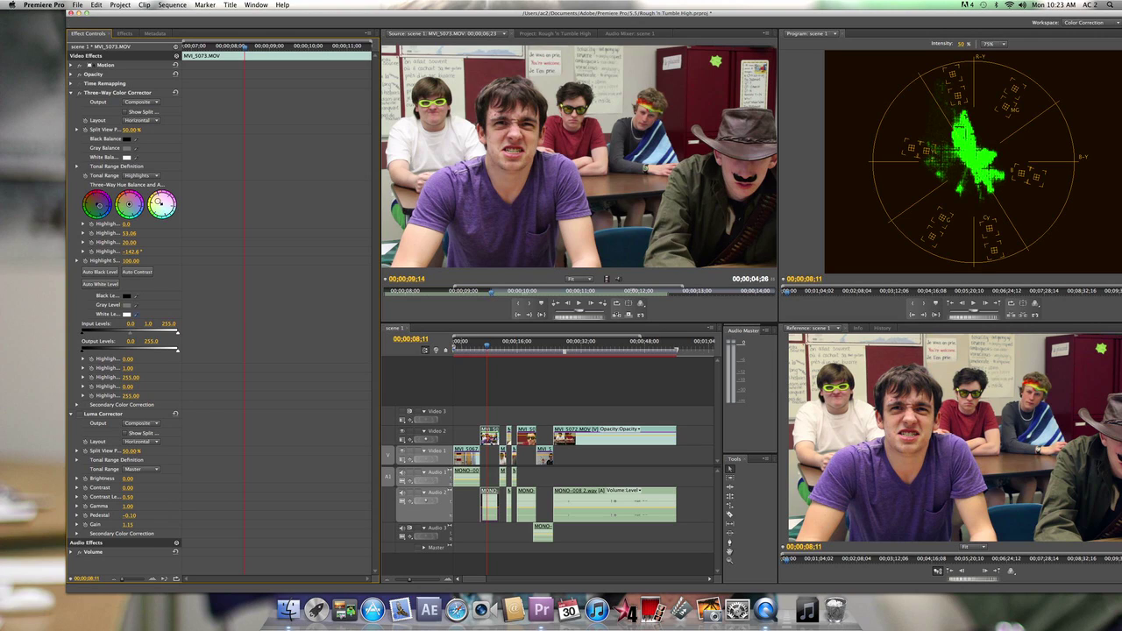
Step: Set the highlights' input white level to 216 by sampling the white T-shirt in the reference picture
{"action": "left_click", "coordinate": [135, 314]}
{"action": "left_click", "coordinate": [964, 158]}
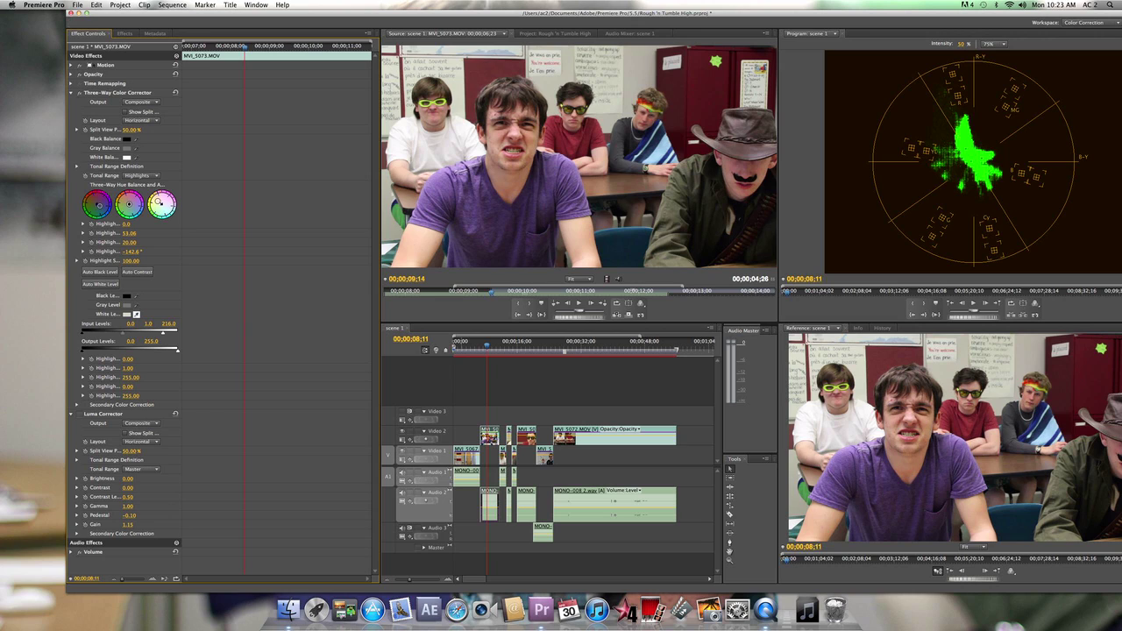
{"action": "left_click", "coordinate": [831, 422]}
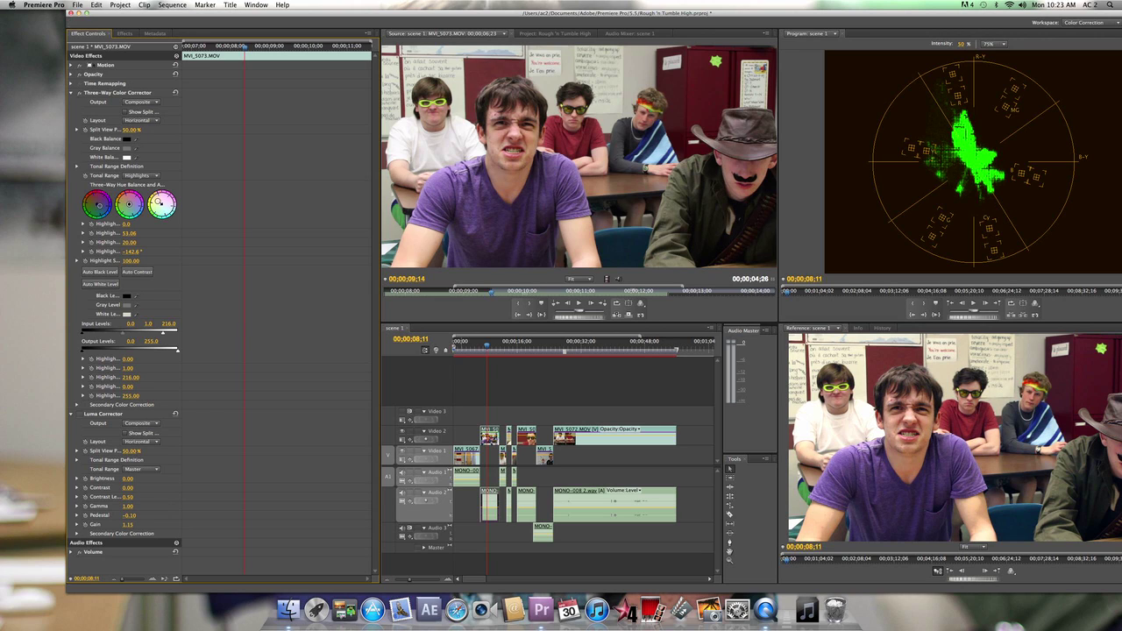
Step: Move the editing window so both right-hand monitors are fully on screen, and switch to QuickTime Player
{"action": "left_click_drag", "start_coordinate": [745, 13], "coordinate": [685, 13]}
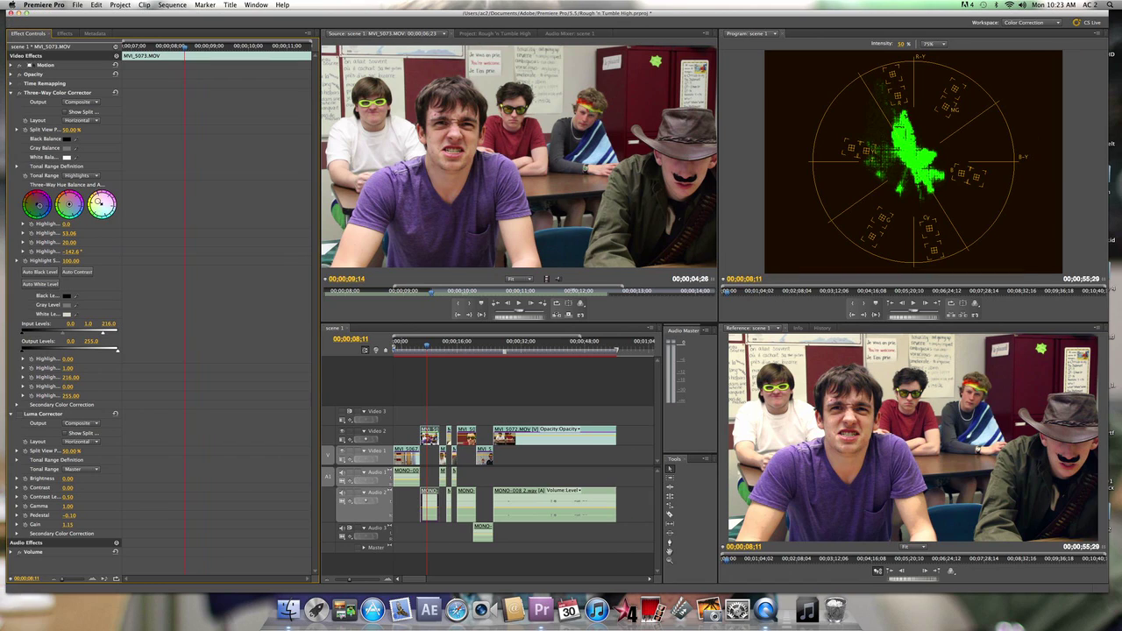
{"action": "left_click", "coordinate": [911, 438]}
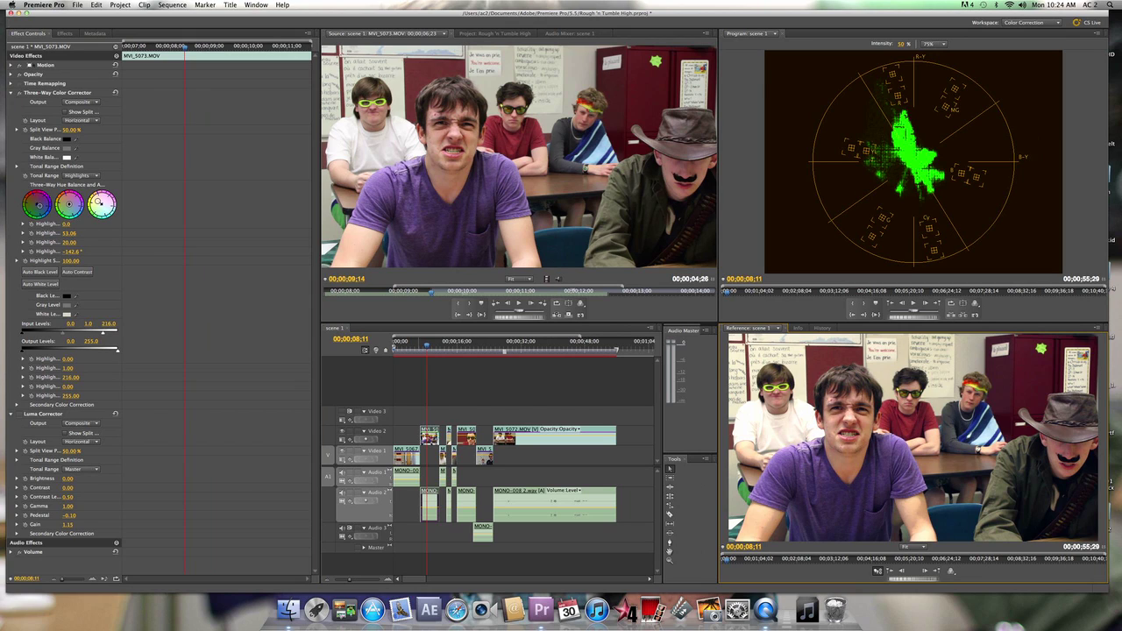
{"action": "key", "text": "super+Tab"}
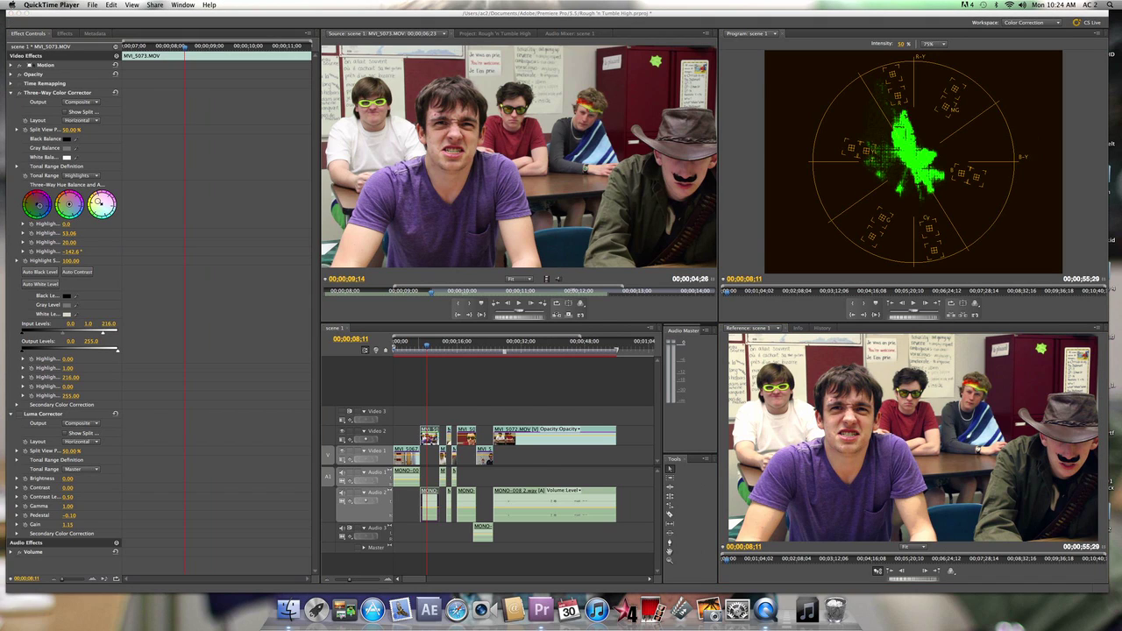